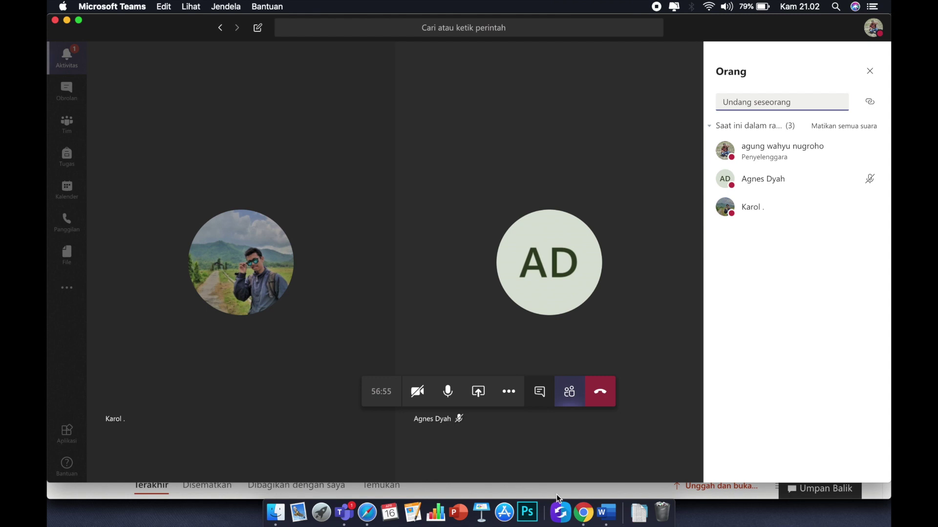
Switch to Chrome and open OneDrive from the Office 365 home page to show the list of stored files.
{"action": "left_click", "coordinate": [584, 510]}
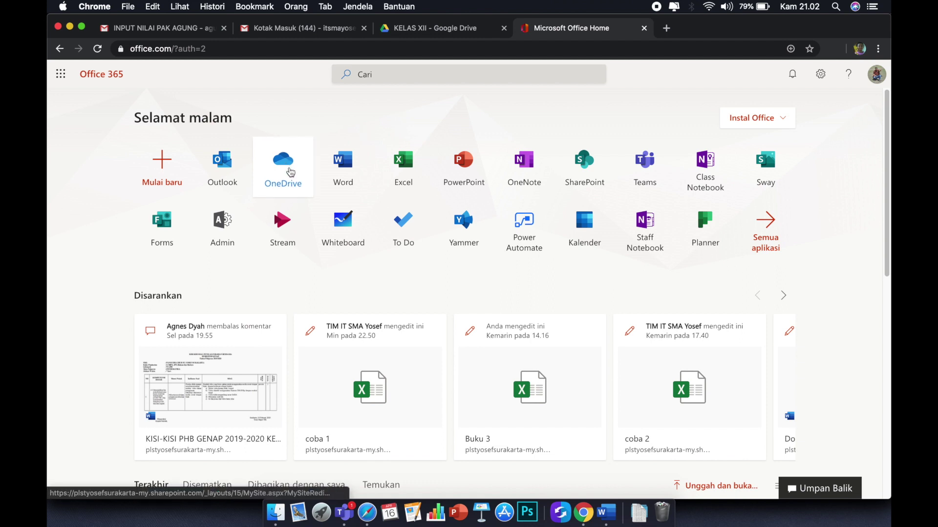
{"action": "left_click", "coordinate": [291, 172]}
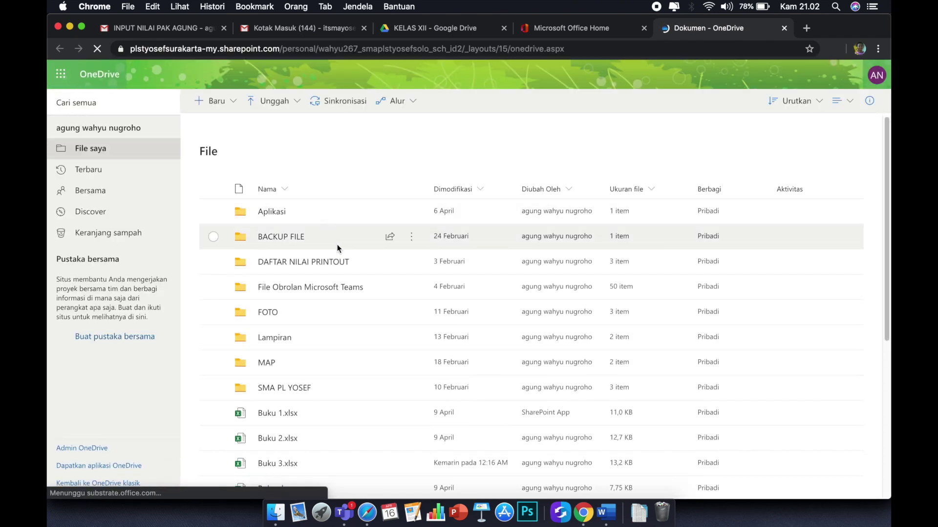
{"action": "scroll", "coordinate": [337, 247], "scroll_direction": "down", "scroll_amount": 5}
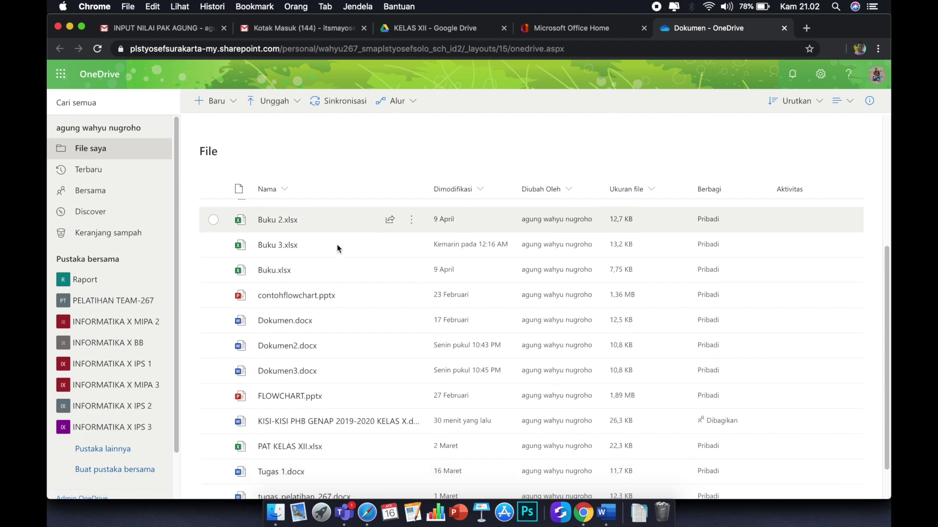
{"action": "scroll", "coordinate": [337, 247], "scroll_direction": "down", "scroll_amount": 2}
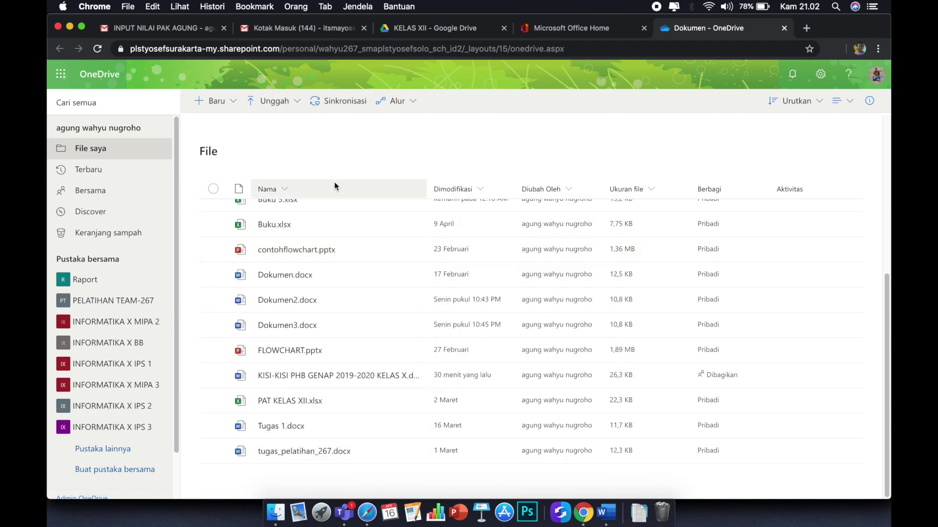
Upload the file KISI-KISI PAT 2019-2020 KELAS X.odt from the KISI-KISI DAN SOAL folder to OneDrive.
{"action": "left_click", "coordinate": [269, 102]}
{"action": "left_click", "coordinate": [266, 123]}
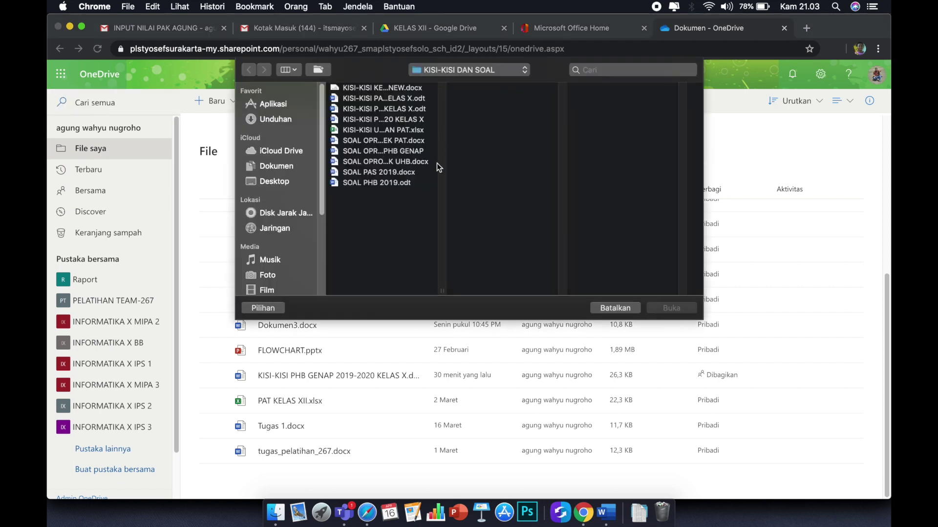
{"action": "double_click", "coordinate": [444, 287]}
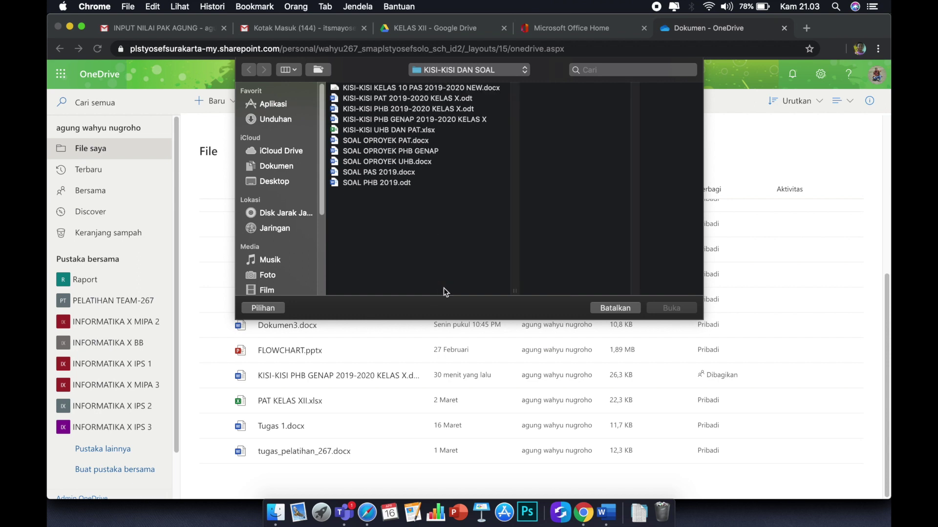
{"action": "left_click", "coordinate": [424, 100]}
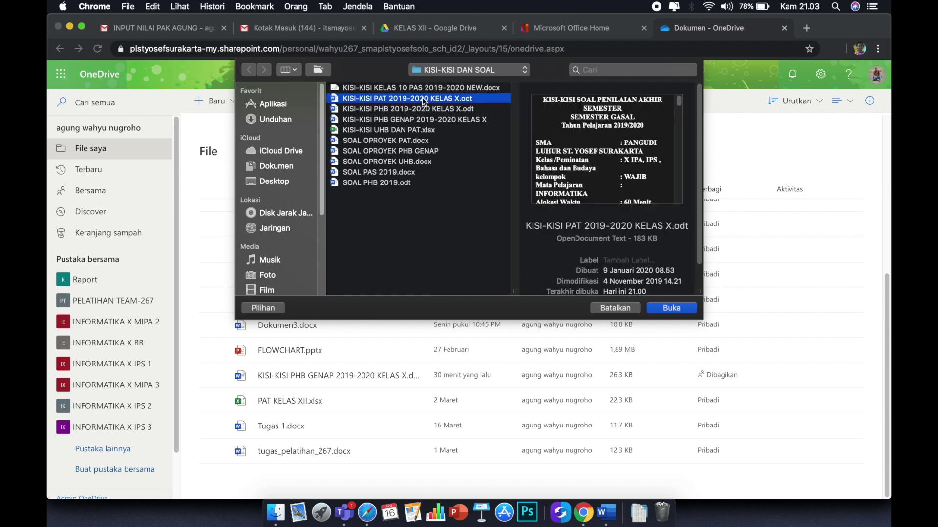
{"action": "left_click", "coordinate": [677, 309]}
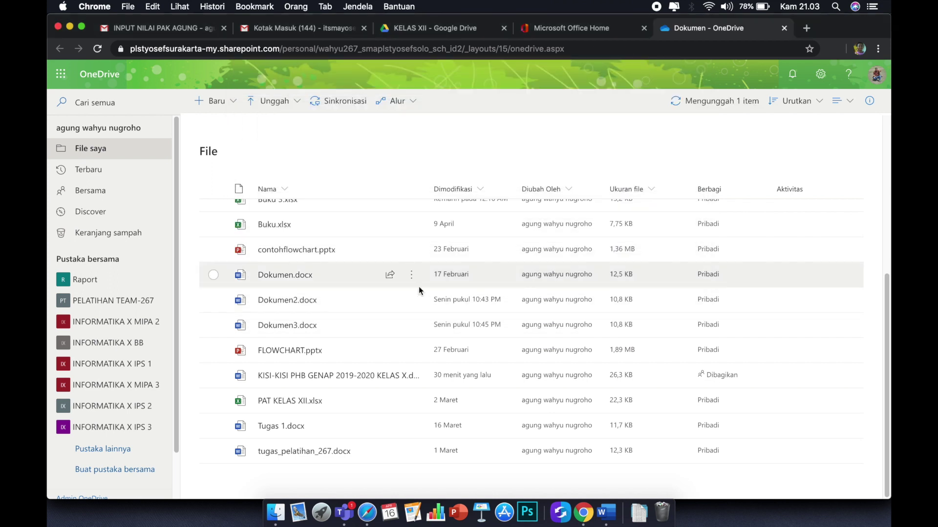
{"action": "mouse_move", "coordinate": [419, 287]}
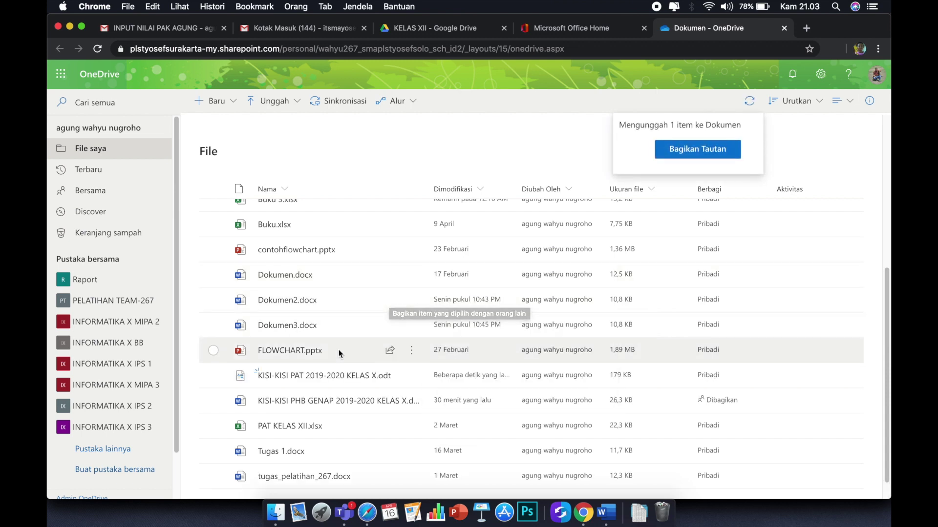
Open the uploaded KISI-KISI PAT 2019-2020 KELAS X document and copy its sharing link.
{"action": "mouse_move", "coordinate": [325, 381]}
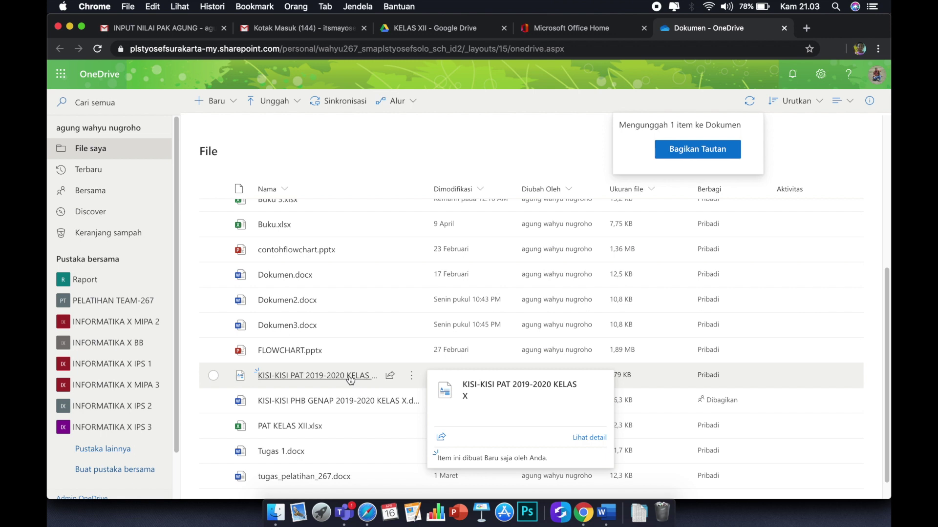
{"action": "left_click", "coordinate": [350, 376]}
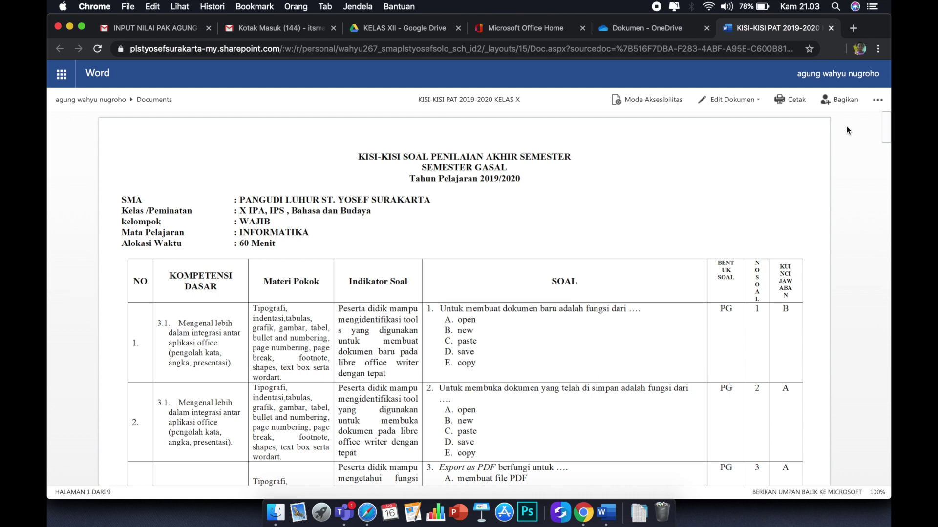
{"action": "left_click", "coordinate": [837, 102]}
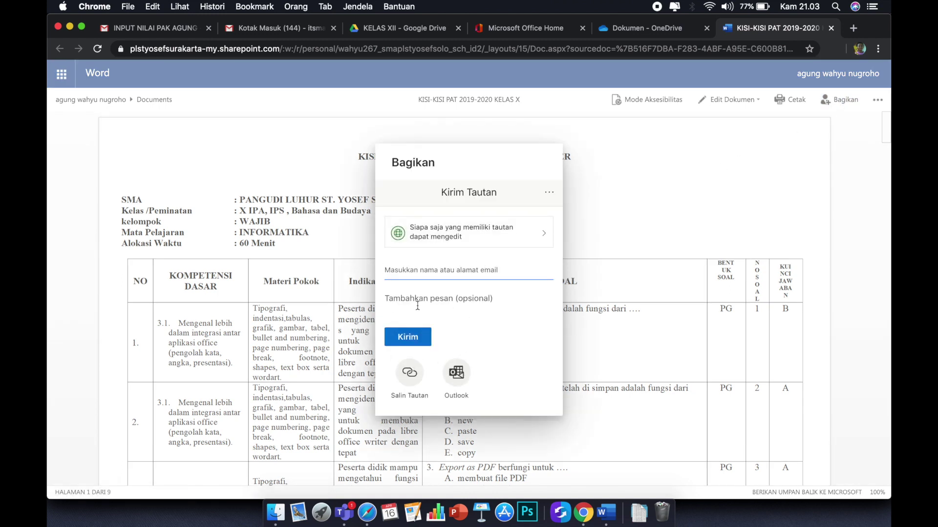
{"action": "left_click", "coordinate": [410, 377]}
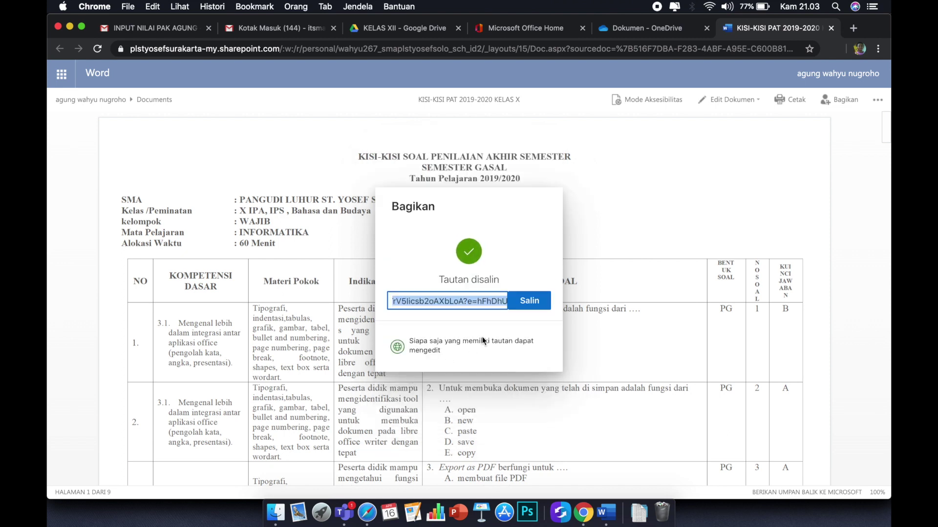
{"action": "left_click", "coordinate": [534, 304]}
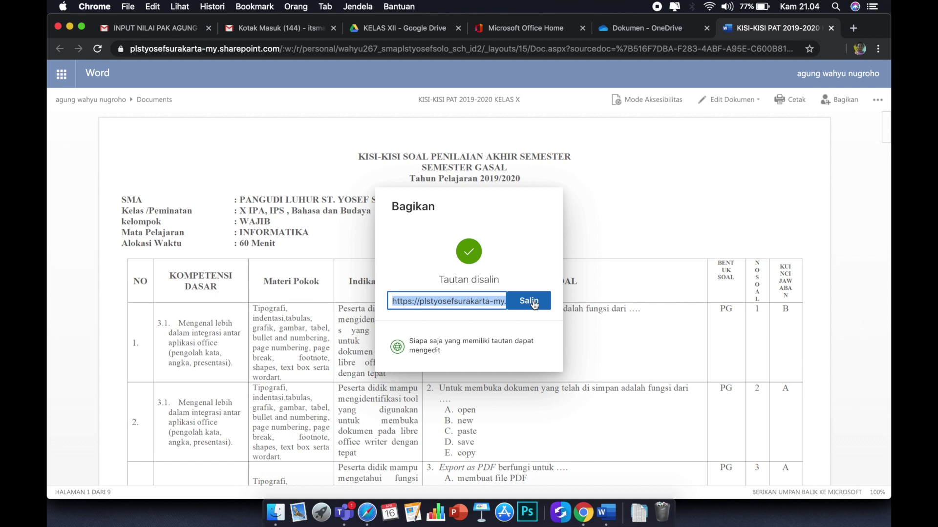
Switch to Microsoft Teams, return to the ongoing meeting and show its meeting chat.
{"action": "left_click", "coordinate": [344, 509]}
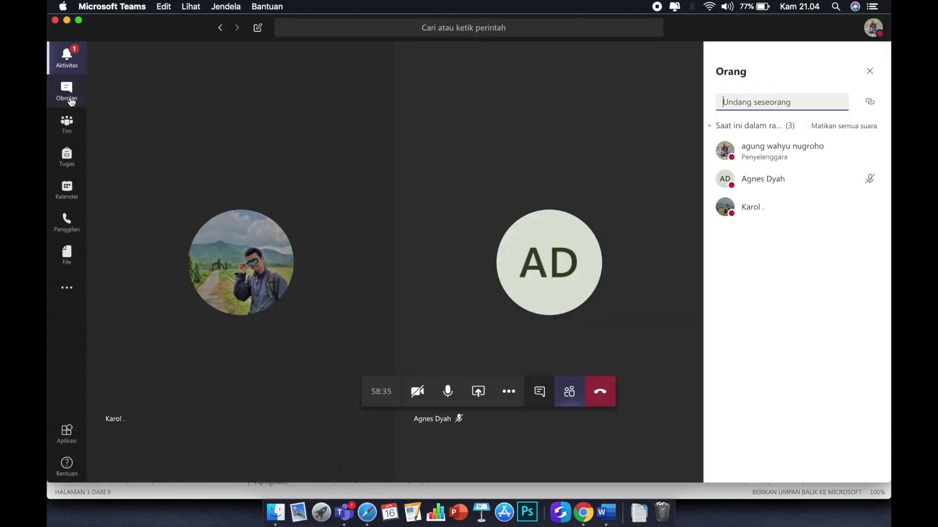
{"action": "left_click", "coordinate": [66, 93]}
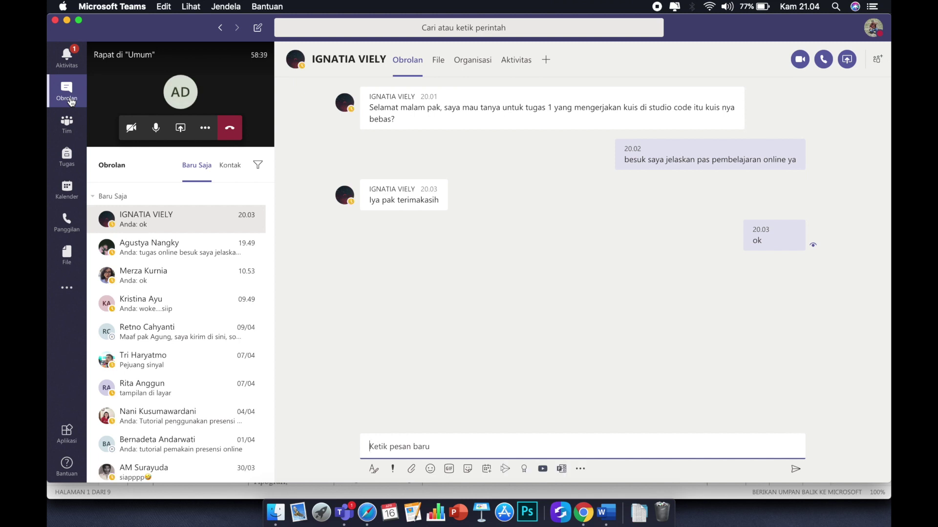
{"action": "left_click", "coordinate": [236, 93]}
{"action": "left_click", "coordinate": [322, 254]}
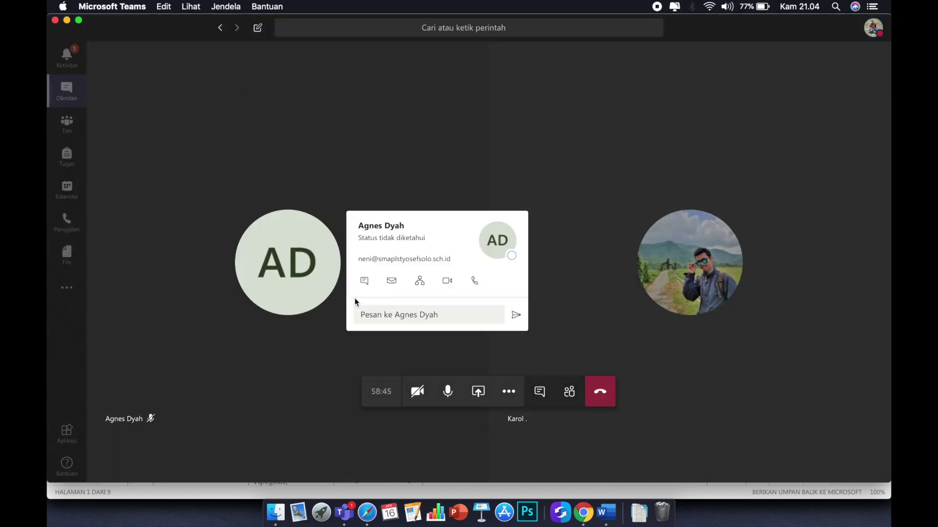
{"action": "left_click", "coordinate": [306, 334]}
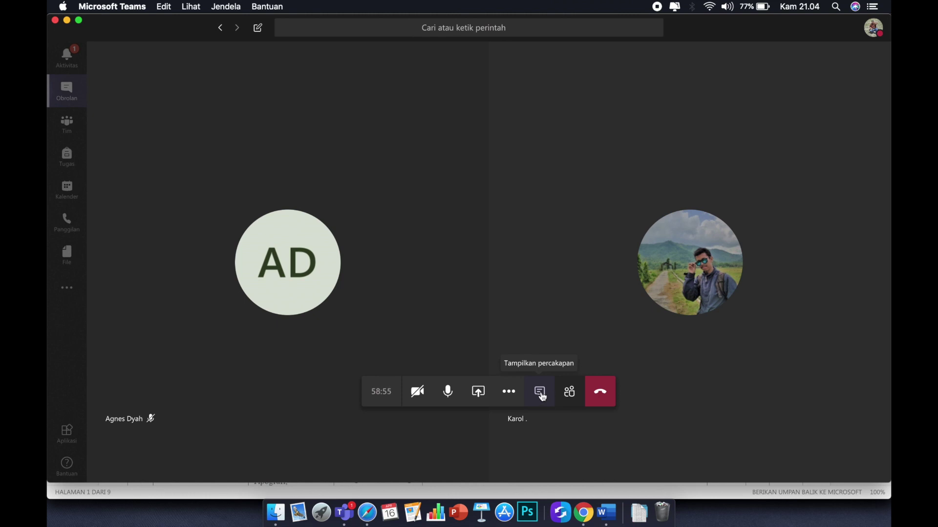
{"action": "left_click", "coordinate": [540, 394]}
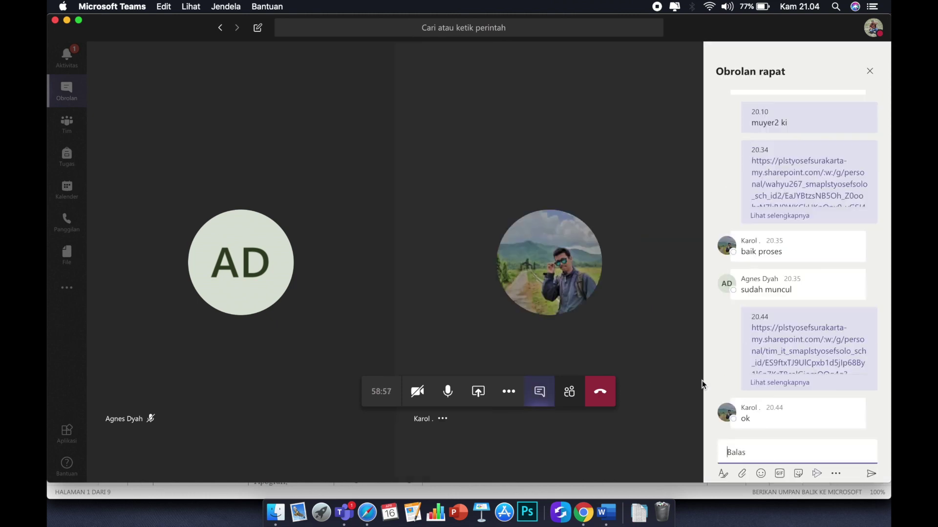
Paste the copied document link into the meeting chat and send it.
{"action": "right_click", "coordinate": [746, 452]}
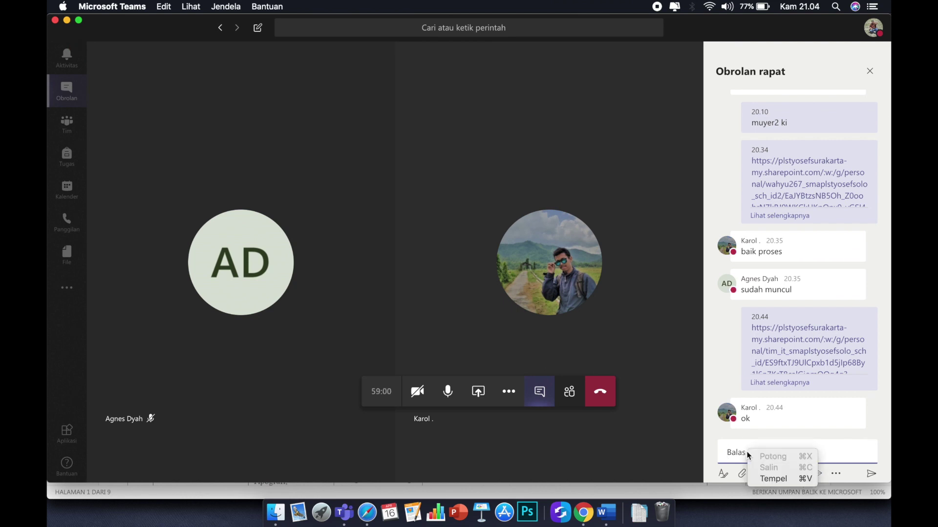
{"action": "left_click", "coordinate": [775, 479]}
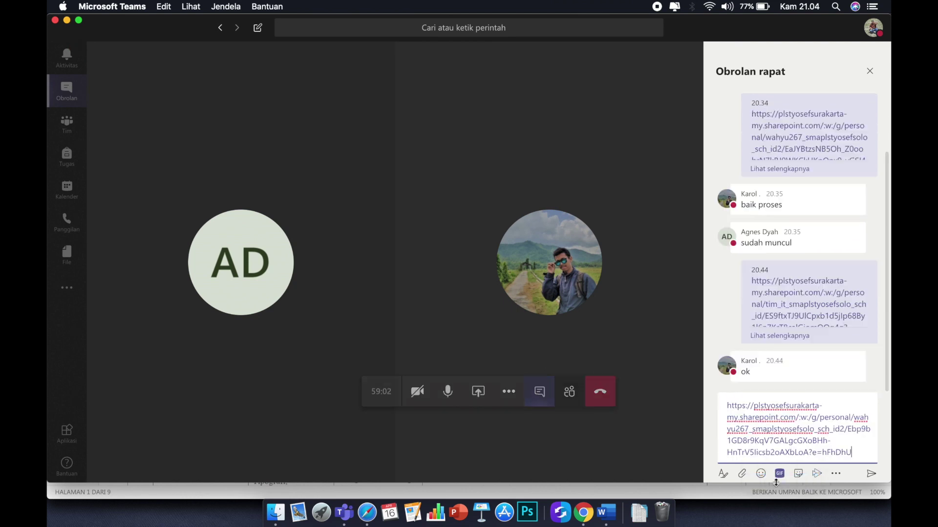
{"action": "left_click", "coordinate": [871, 475]}
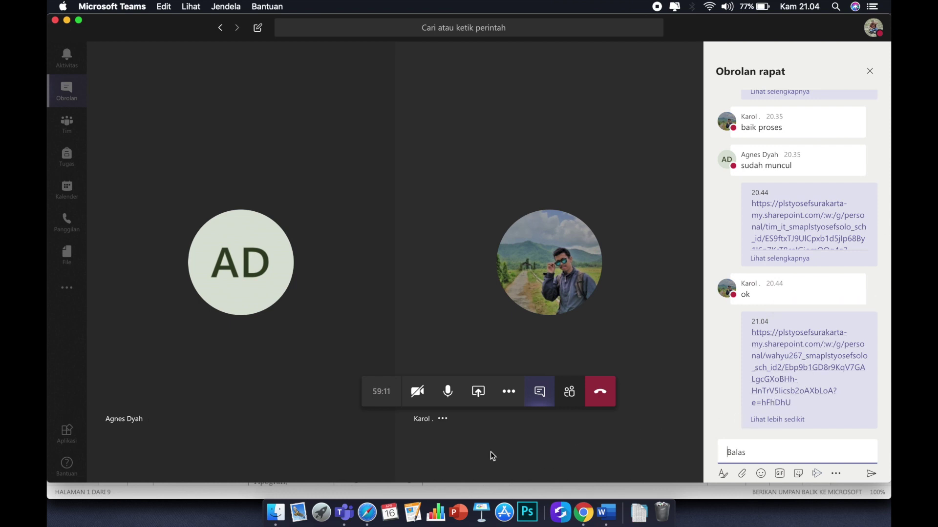
Switch back to Chrome, close the sharing dialog and check which collaborators are present in the document.
{"action": "left_click", "coordinate": [583, 507]}
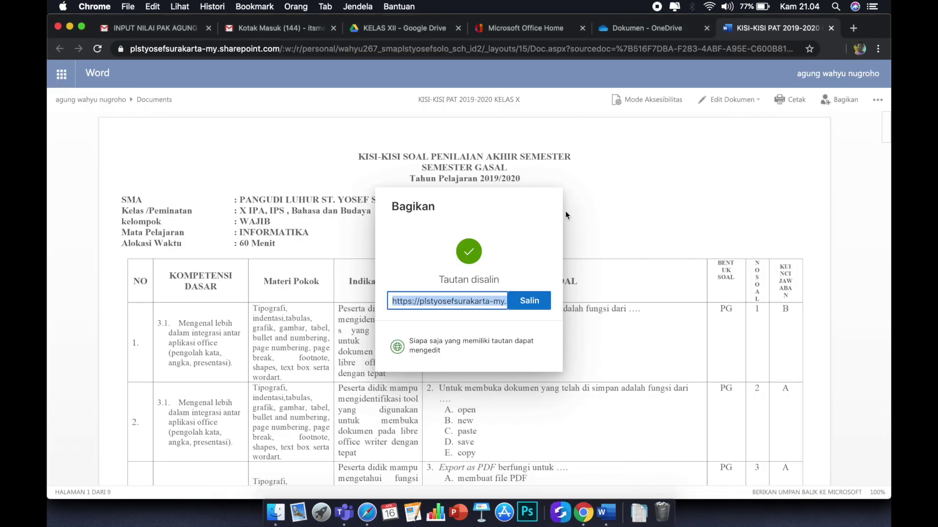
{"action": "left_click", "coordinate": [604, 216]}
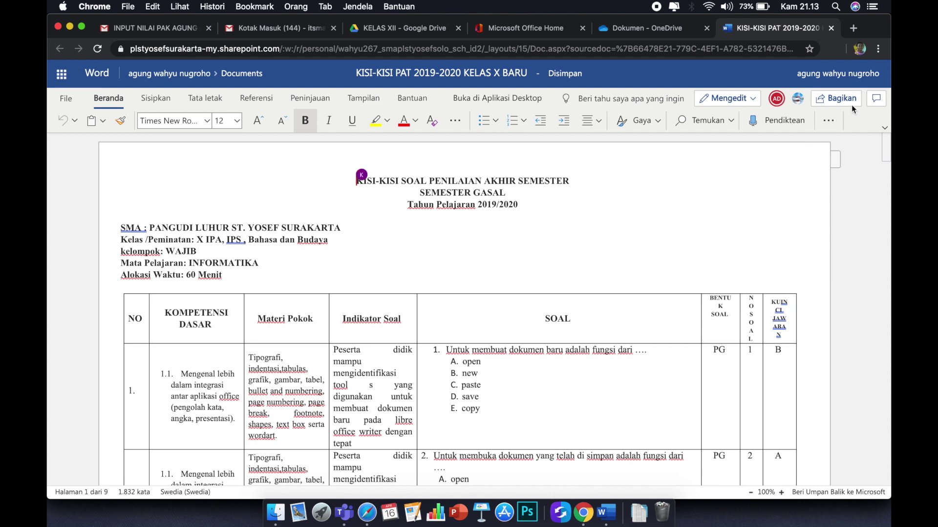
{"action": "left_click", "coordinate": [770, 99]}
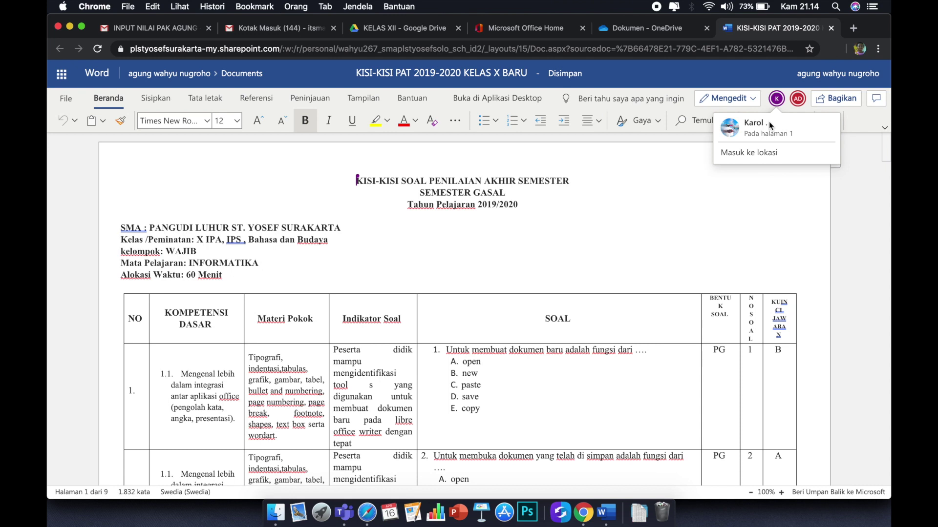
{"action": "mouse_move", "coordinate": [799, 104]}
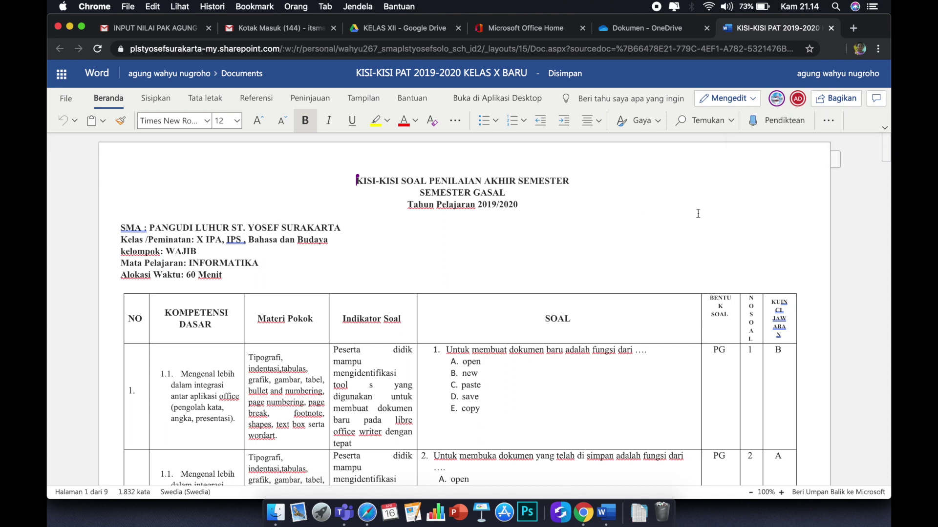
{"action": "scroll", "coordinate": [584, 242], "scroll_direction": "up", "scroll_amount": 3}
{"action": "scroll", "coordinate": [584, 242], "scroll_direction": "down", "scroll_amount": 3}
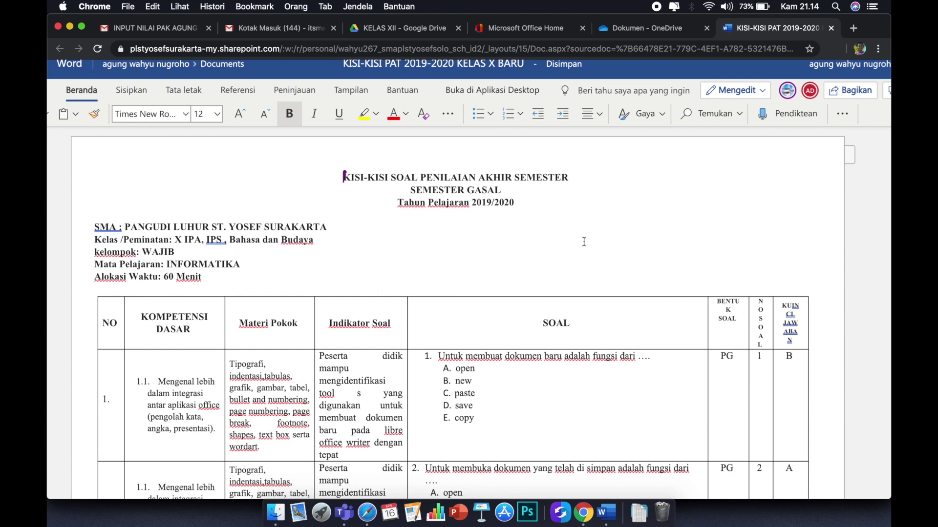
Switch to Microsoft Teams, close the participant list beside the shared screen and mute the microphone.
{"action": "left_click", "coordinate": [345, 510]}
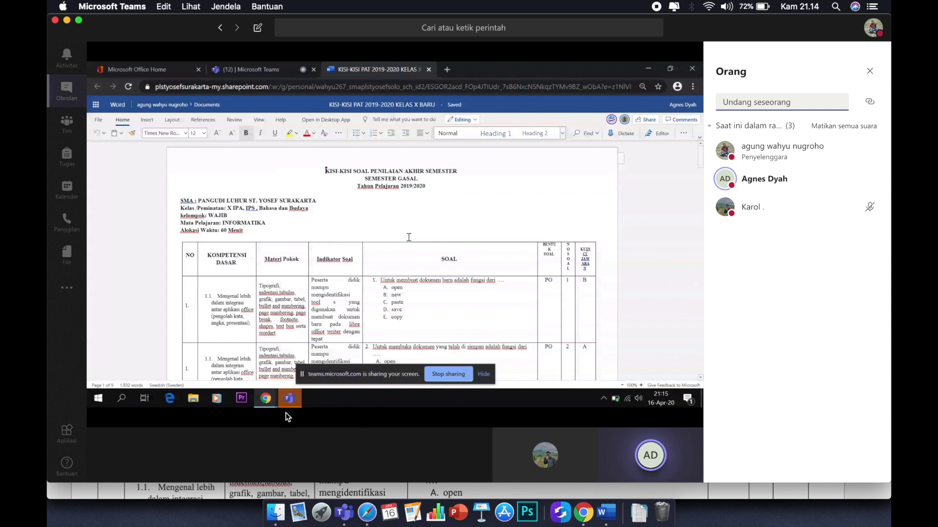
{"action": "left_click", "coordinate": [870, 71]}
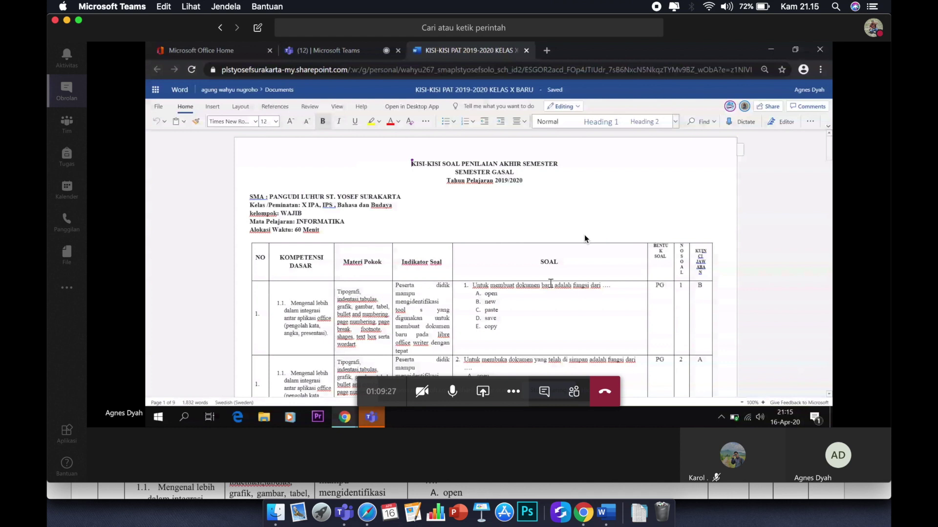
{"action": "left_click", "coordinate": [452, 392]}
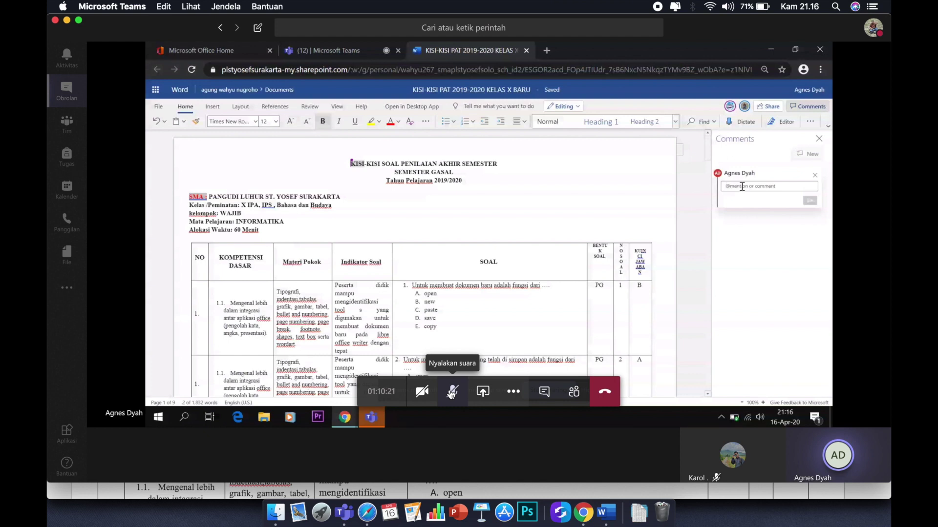
Post the comment "SMA: seharusnya tanpa :" in the shared document and unmute the meeting microphone.
{"action": "type", "text": "sMA:"}
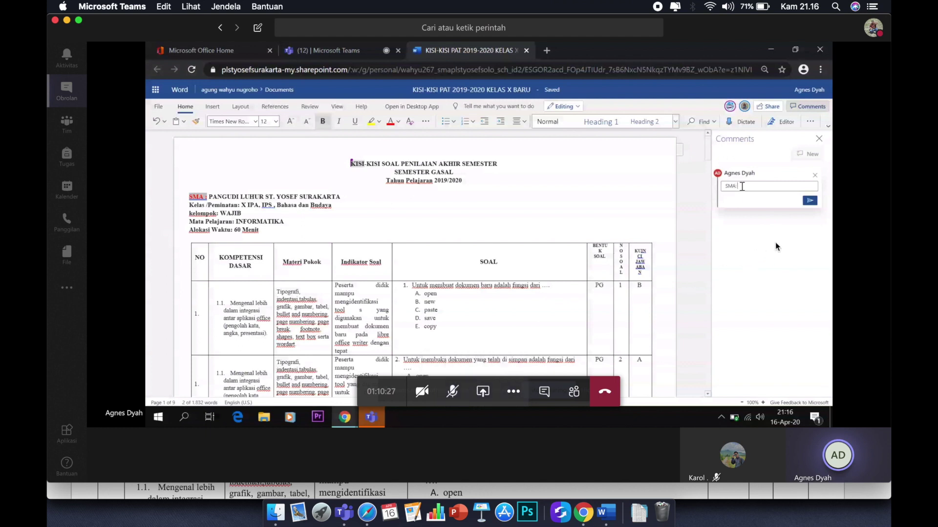
{"action": "type", "text": " smarusnya tanpa"}
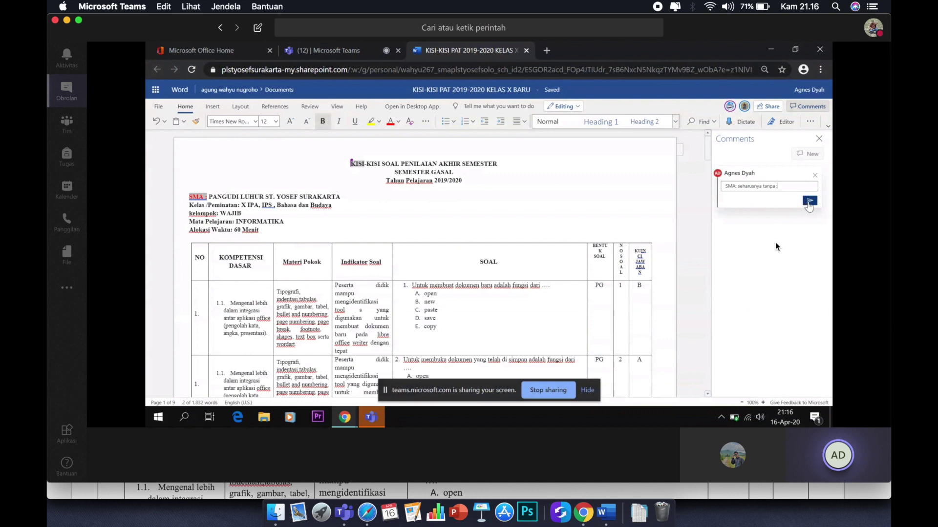
{"action": "left_click", "coordinate": [809, 202]}
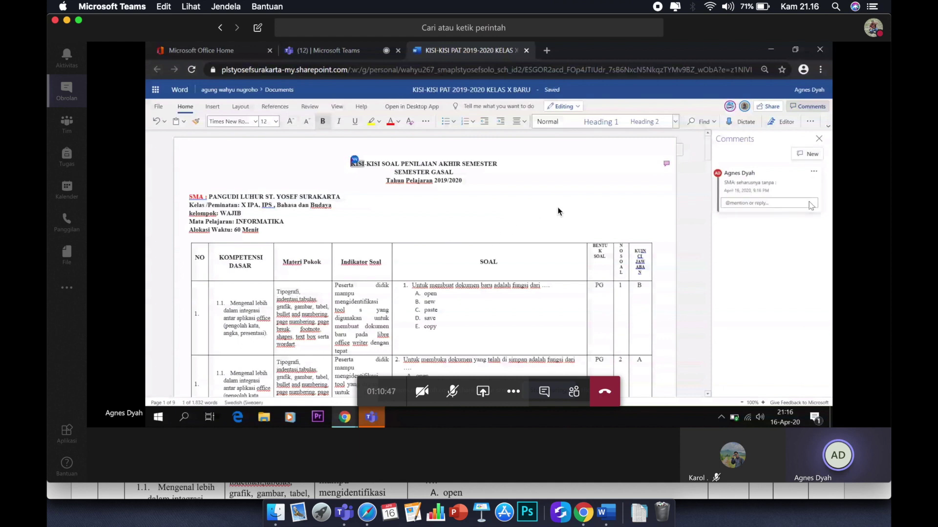
{"action": "left_click", "coordinate": [452, 393]}
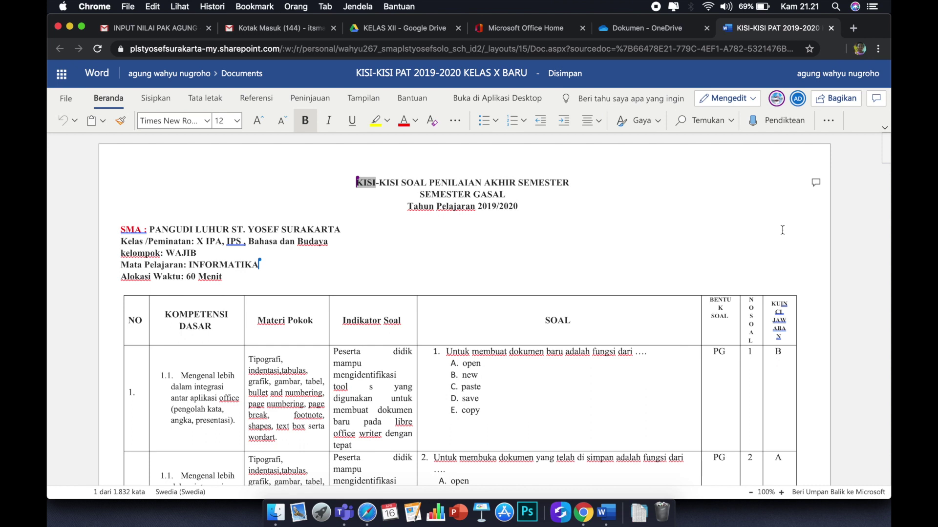
Open the comment attached to the document title and read its correction note.
{"action": "scroll", "coordinate": [782, 230], "scroll_direction": "up", "scroll_amount": 5}
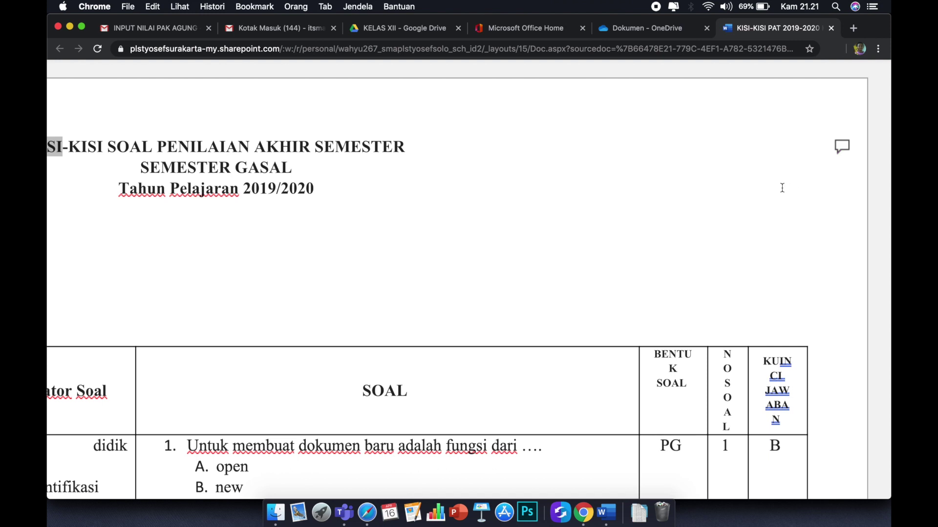
{"action": "scroll", "coordinate": [781, 187], "scroll_direction": "down", "scroll_amount": 5}
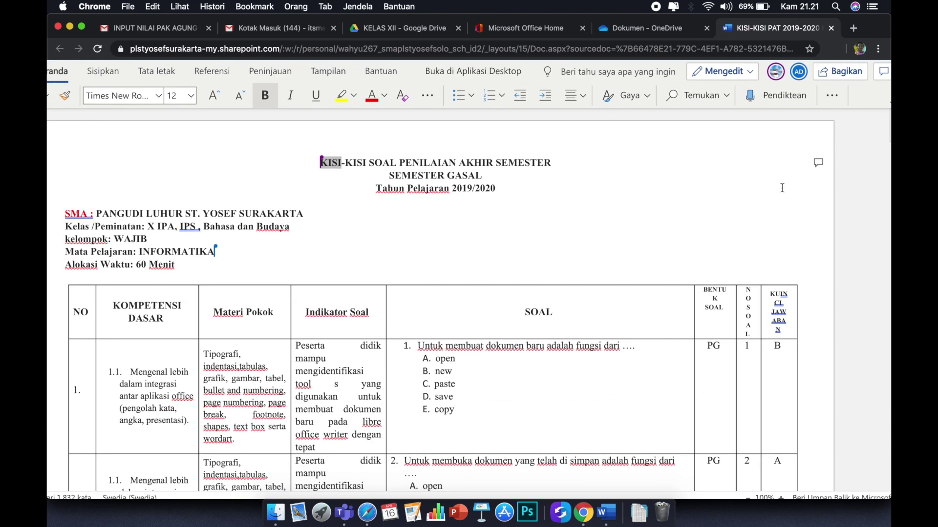
{"action": "scroll", "coordinate": [782, 188], "scroll_direction": "down", "scroll_amount": 2}
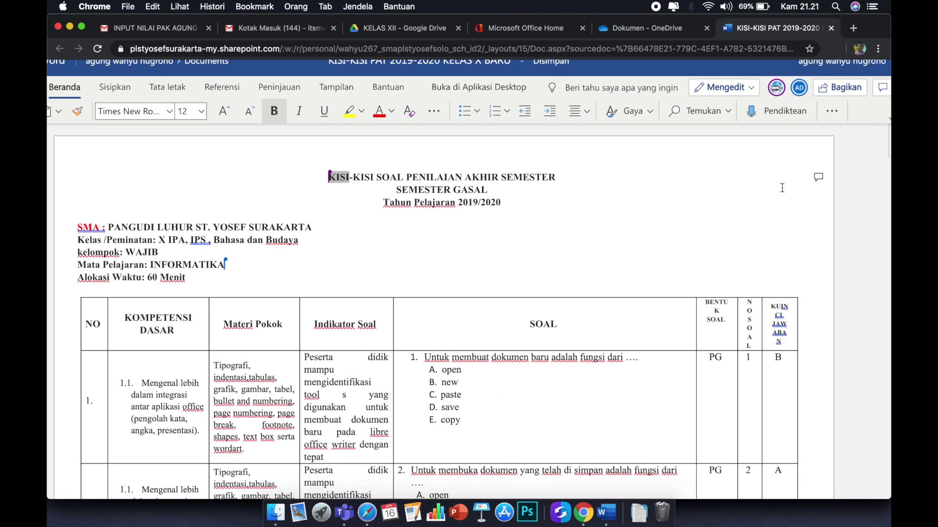
{"action": "left_click", "coordinate": [818, 178]}
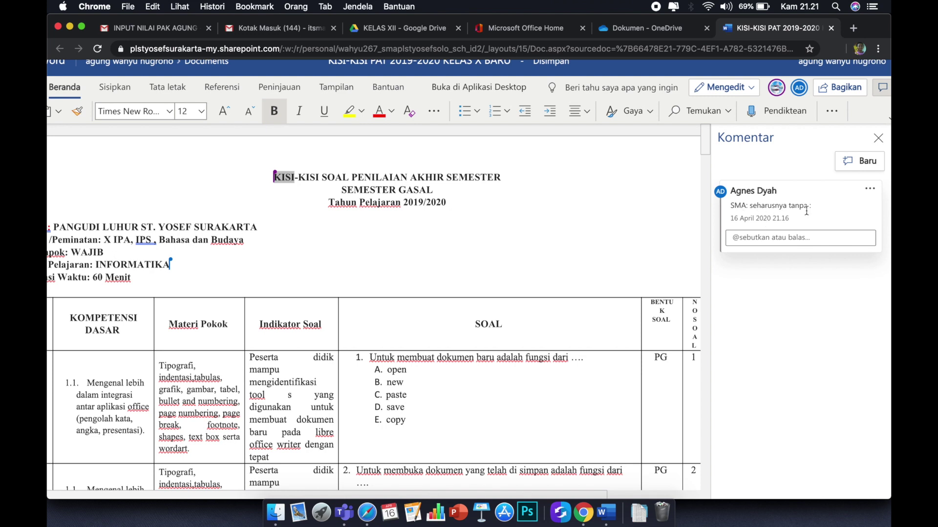
Delete the colon after "SMA" in the school name line of the document header.
{"action": "scroll", "coordinate": [360, 229], "scroll_direction": "left", "scroll_amount": 2}
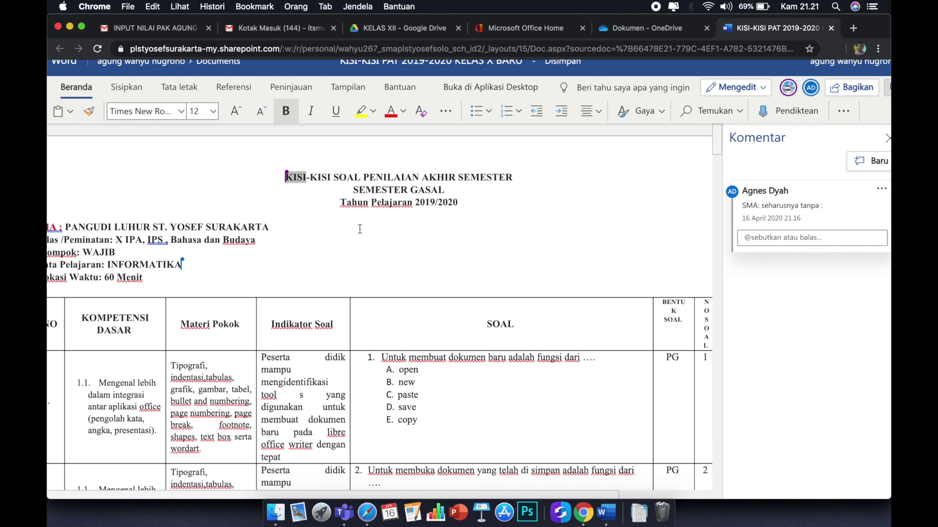
{"action": "scroll", "coordinate": [360, 229], "scroll_direction": "left", "scroll_amount": 5}
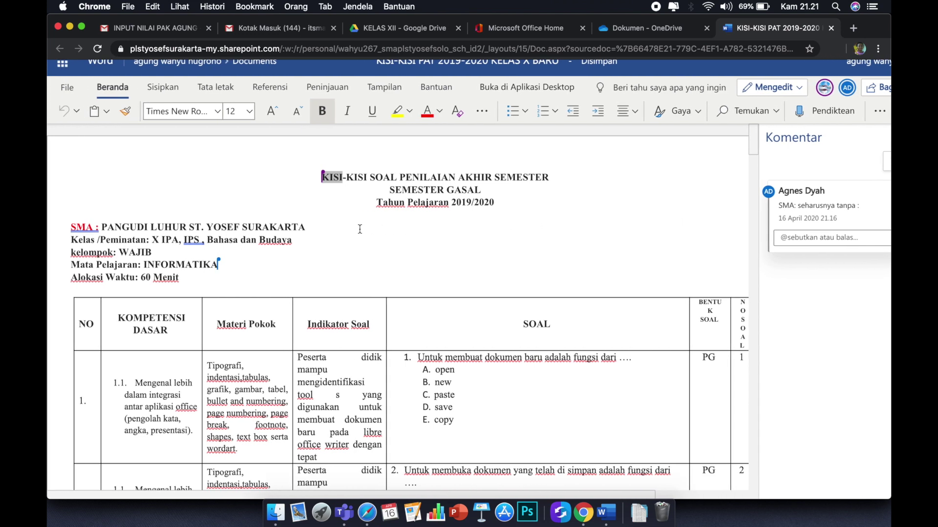
{"action": "left_click", "coordinate": [102, 227]}
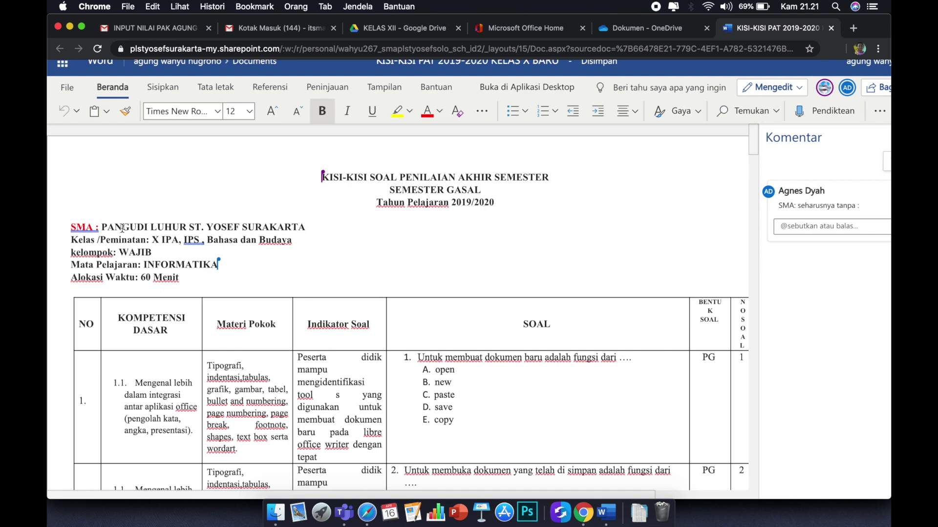
{"action": "key", "text": "BackSpace"}
{"action": "key", "text": "BackSpace"}
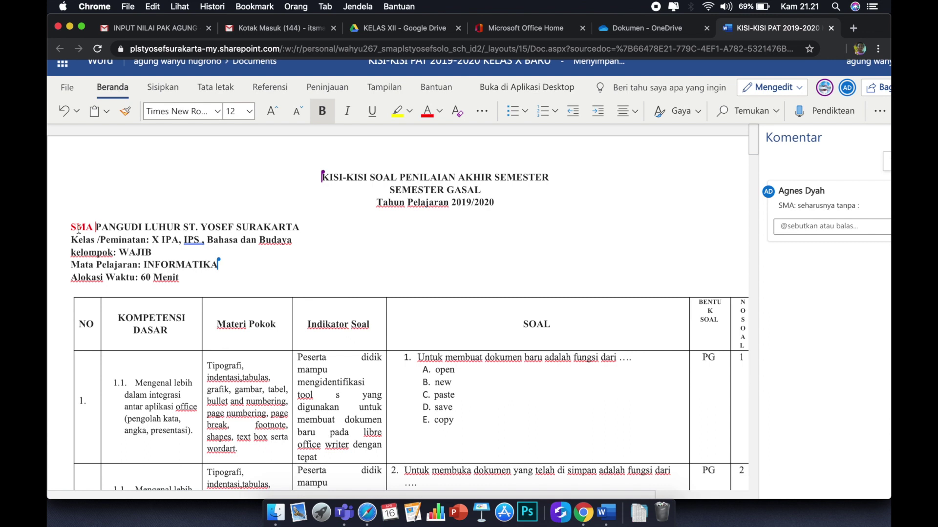
Reply to the comment about the SMA colon with "OK SUDAH SAYA BETULKAN" and post it.
{"action": "scroll", "coordinate": [492, 210], "scroll_direction": "right", "scroll_amount": 2}
{"action": "scroll", "coordinate": [492, 210], "scroll_direction": "right", "scroll_amount": 6}
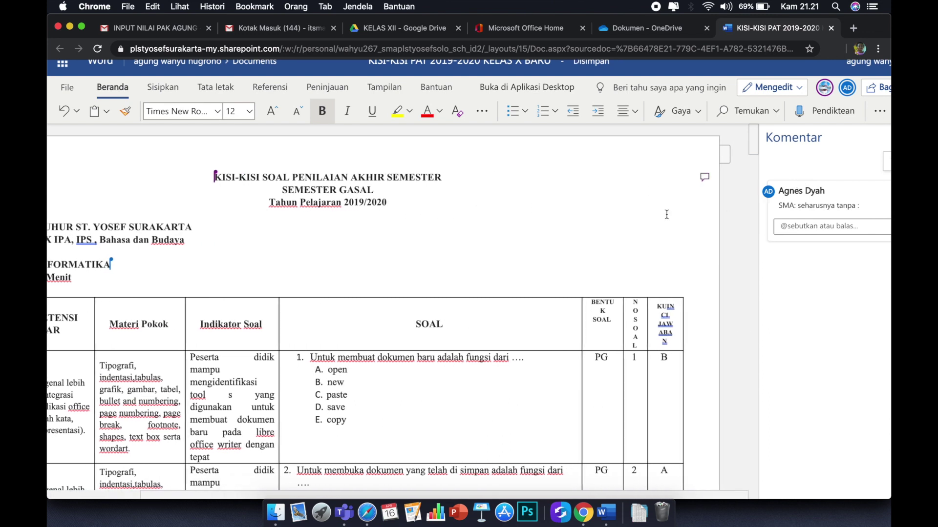
{"action": "scroll", "coordinate": [658, 249], "scroll_direction": "right", "scroll_amount": 3}
{"action": "scroll", "coordinate": [658, 249], "scroll_direction": "right", "scroll_amount": 1}
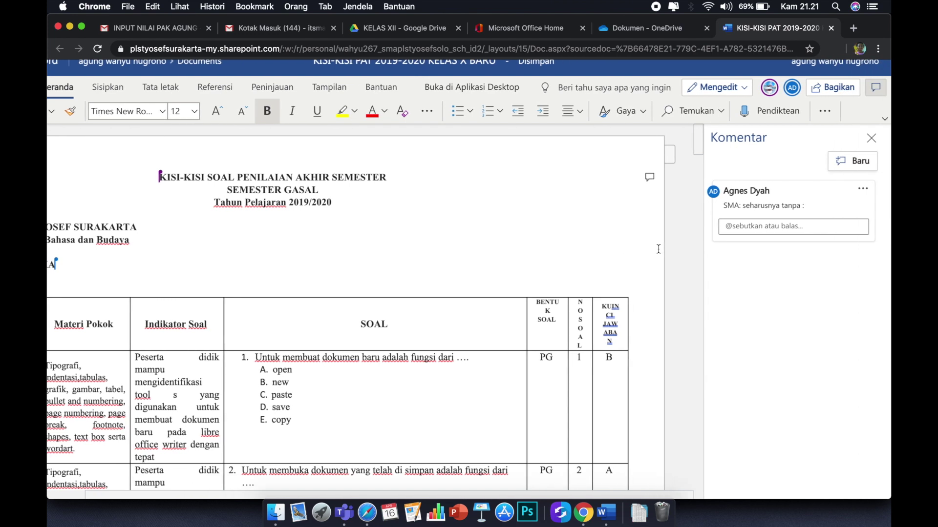
{"action": "left_click", "coordinate": [760, 225]}
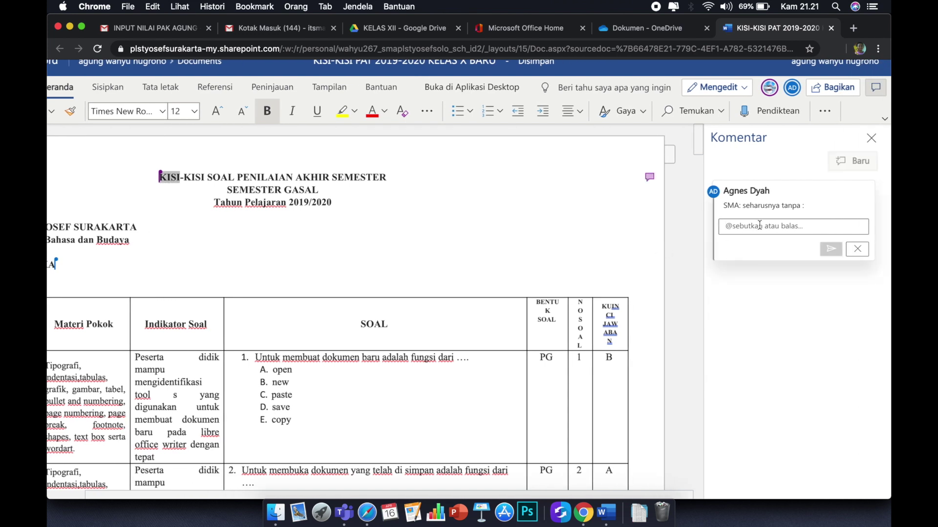
{"action": "type", "text": "OK SUDA"}
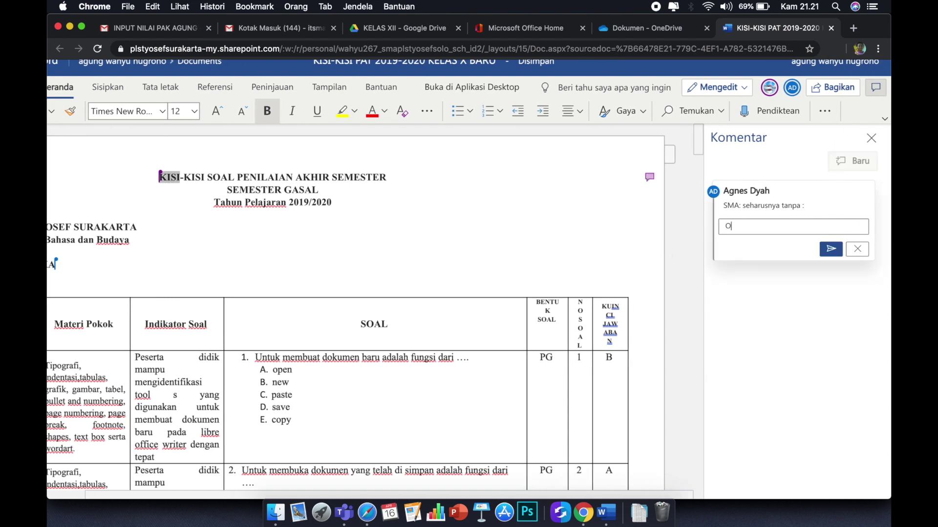
{"action": "type", "text": "H SAYA BEU"}
{"action": "key", "text": "BackSpace"}
{"action": "type", "text": "TULKAN"}
{"action": "left_click", "coordinate": [826, 250]}
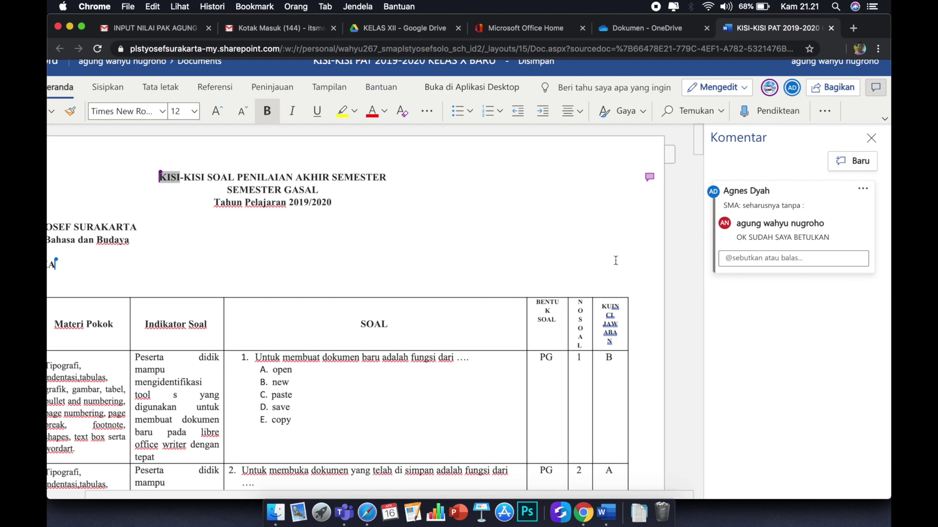
Switch to Microsoft Teams and close the participant list beside the shared screen.
{"action": "scroll", "coordinate": [357, 240], "scroll_direction": "left", "scroll_amount": 5}
{"action": "scroll", "coordinate": [358, 240], "scroll_direction": "left", "scroll_amount": 3}
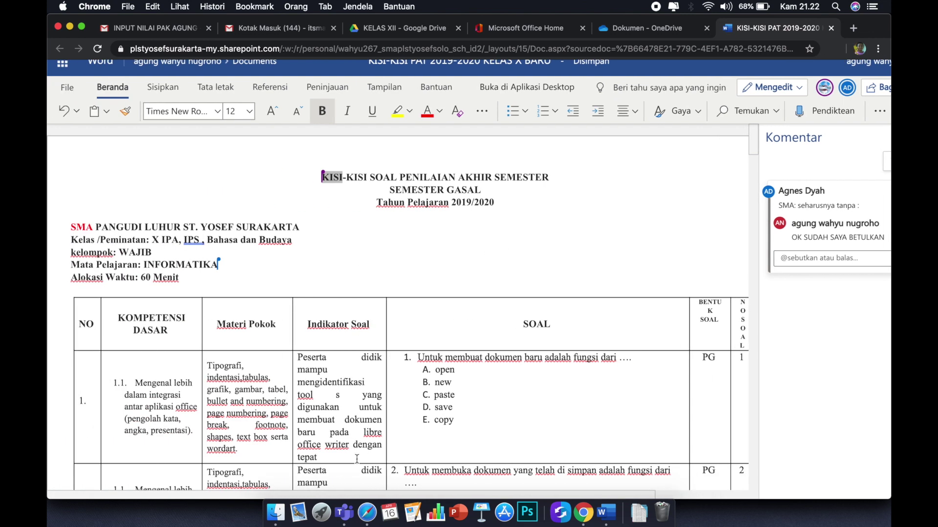
{"action": "left_click", "coordinate": [345, 514]}
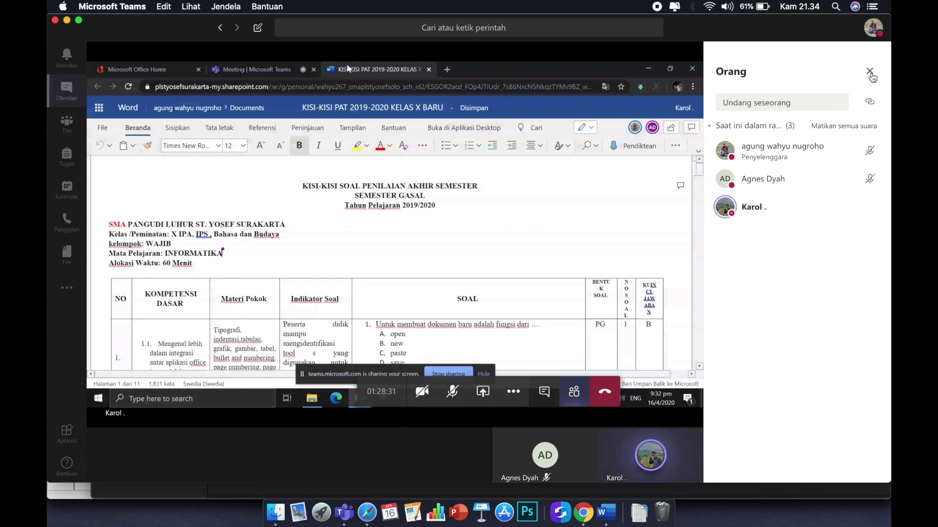
{"action": "left_click", "coordinate": [869, 71]}
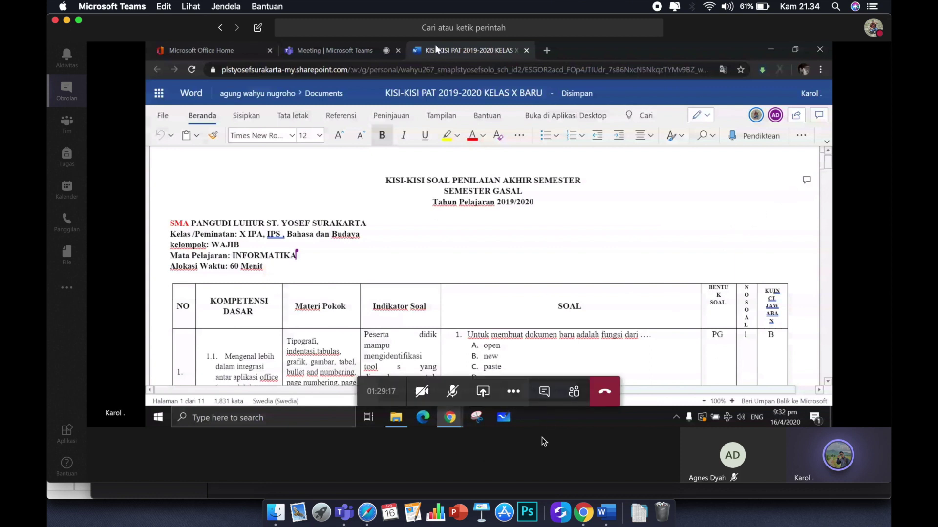
Check the document's comment replies in Chrome, return to Microsoft Teams and unmute the meeting microphone.
{"action": "left_click", "coordinate": [583, 512]}
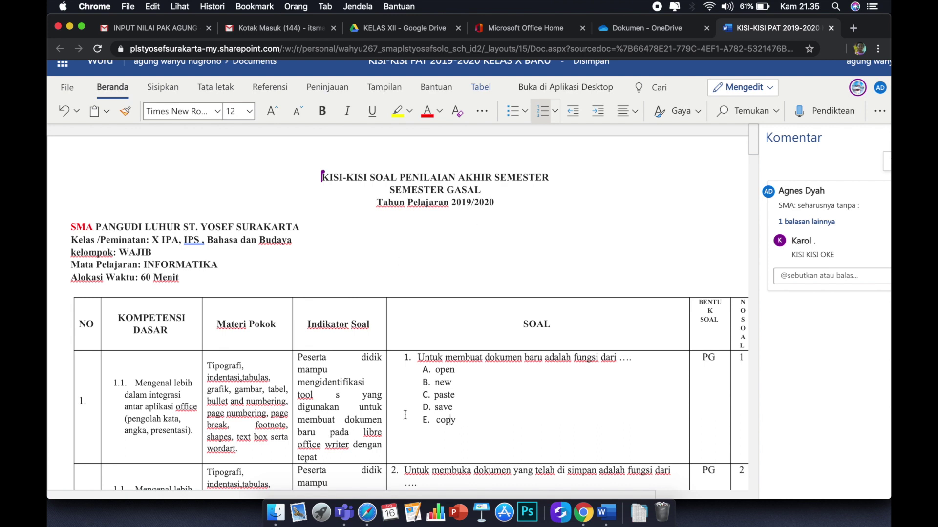
{"action": "left_click", "coordinate": [344, 512]}
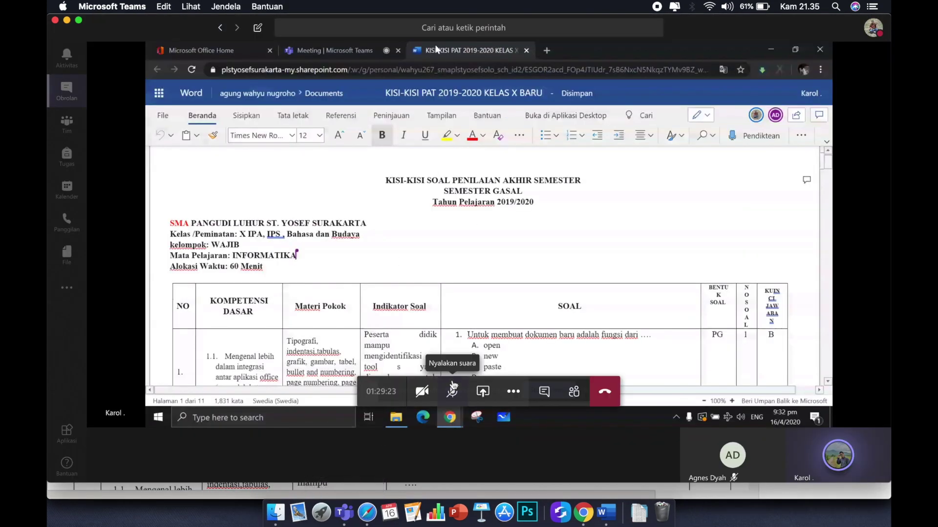
{"action": "left_click", "coordinate": [452, 391]}
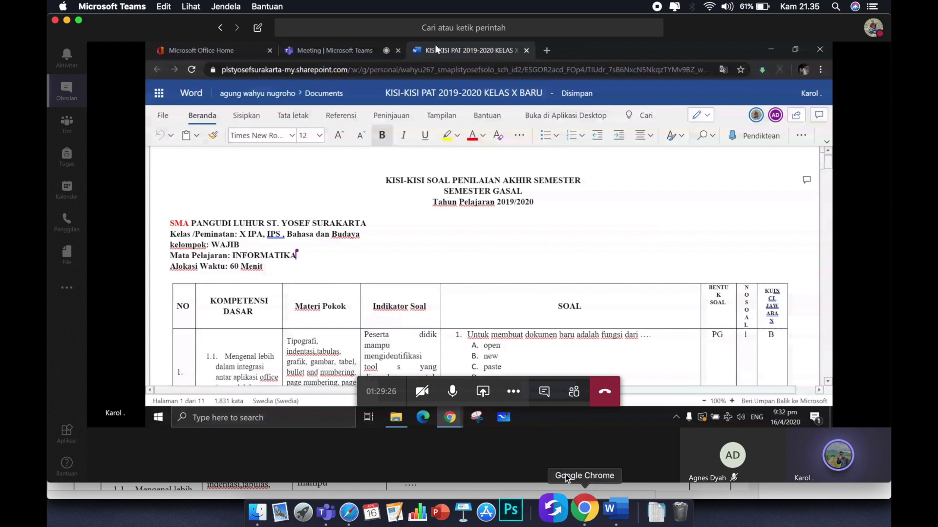
Switch to Chrome to review the document and its comment thread, and return to the Microsoft Teams meeting.
{"action": "left_click", "coordinate": [583, 512]}
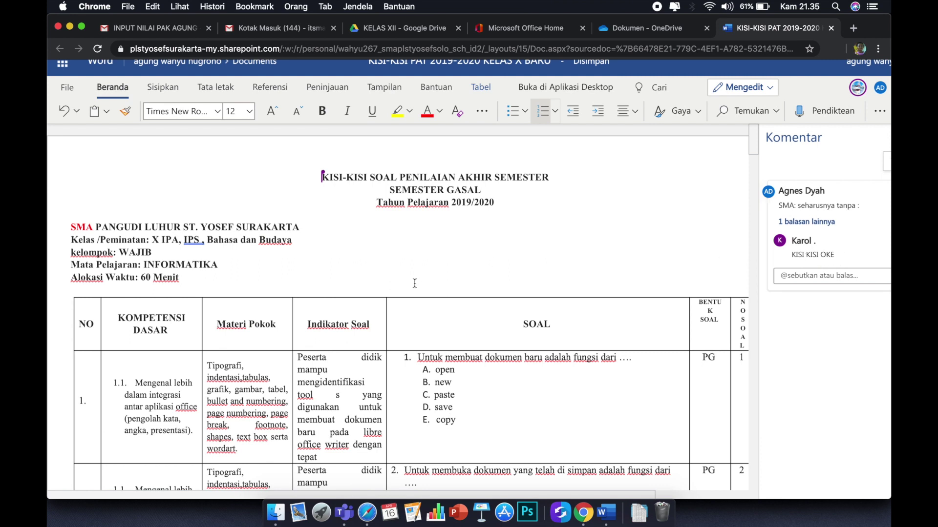
{"action": "scroll", "coordinate": [405, 378], "scroll_direction": "down", "scroll_amount": 2}
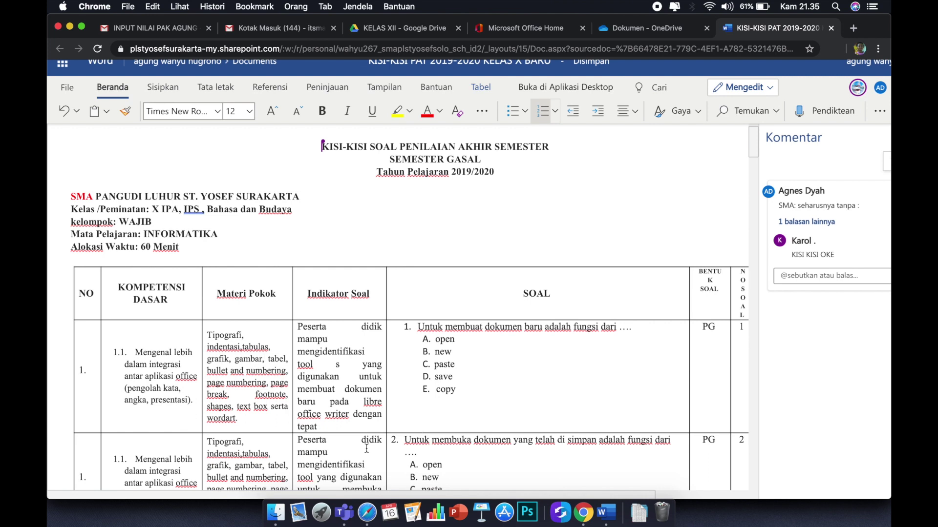
{"action": "left_click", "coordinate": [350, 509]}
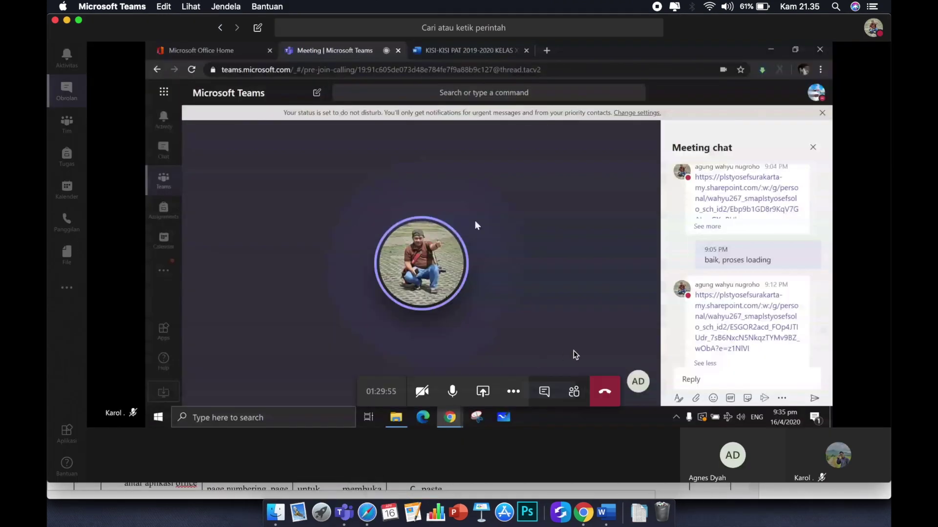